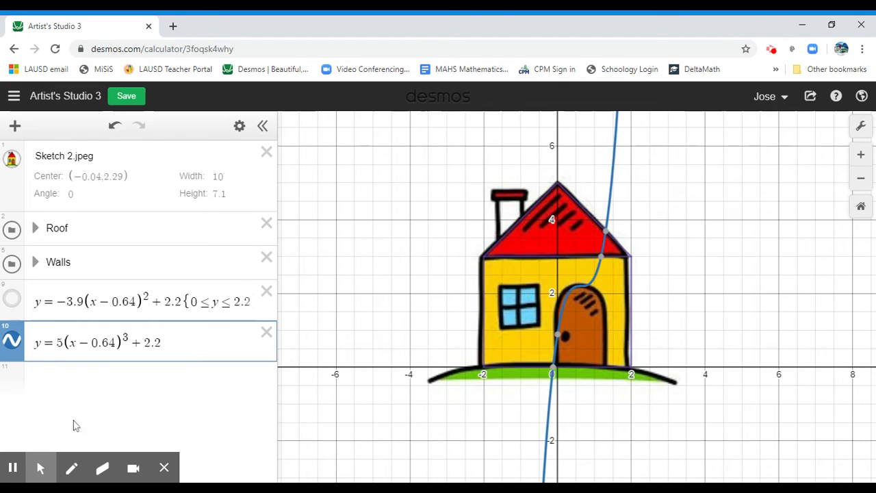
left_click(41, 468)
left_click(75, 438)
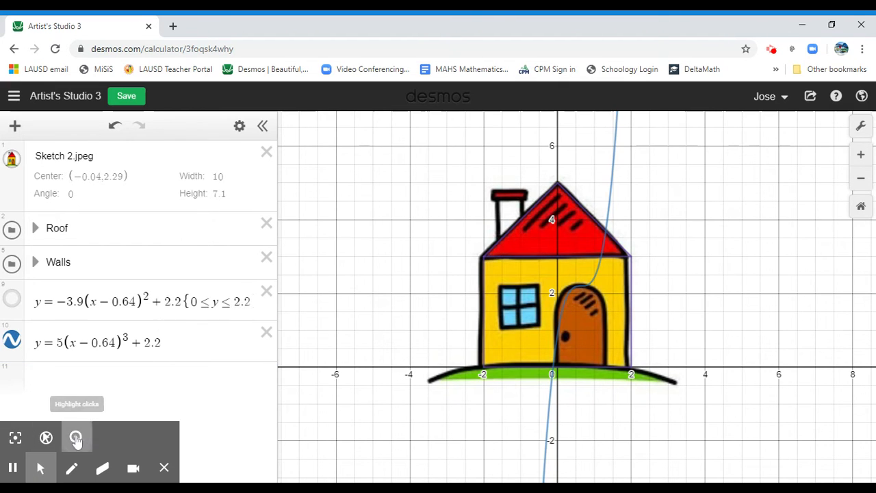
mouse_move(577, 287)
left_mouse_down()
mouse_move(565, 299)
mouse_move(560, 356)
mouse_move(581, 282)
left_mouse_up()
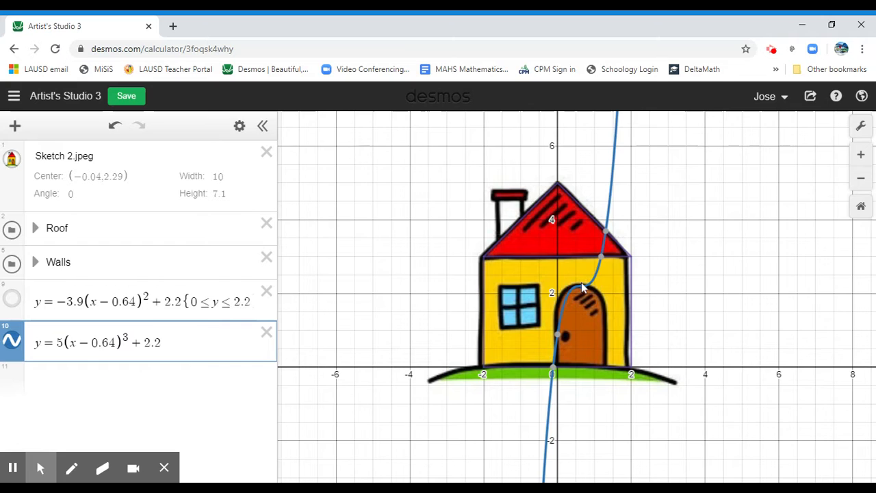
- Restrict the cubic y = 5(x − 0.64)³ + 2.2 to the domain −0.121 ≤ x ≤ 0.64
left_click(194, 339)
type("{")
key("Left")
left_click(554, 370)
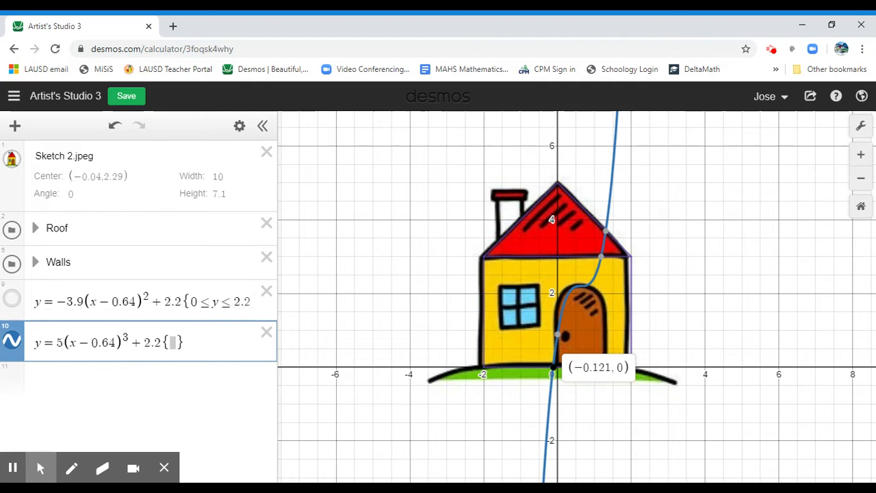
left_click(175, 342)
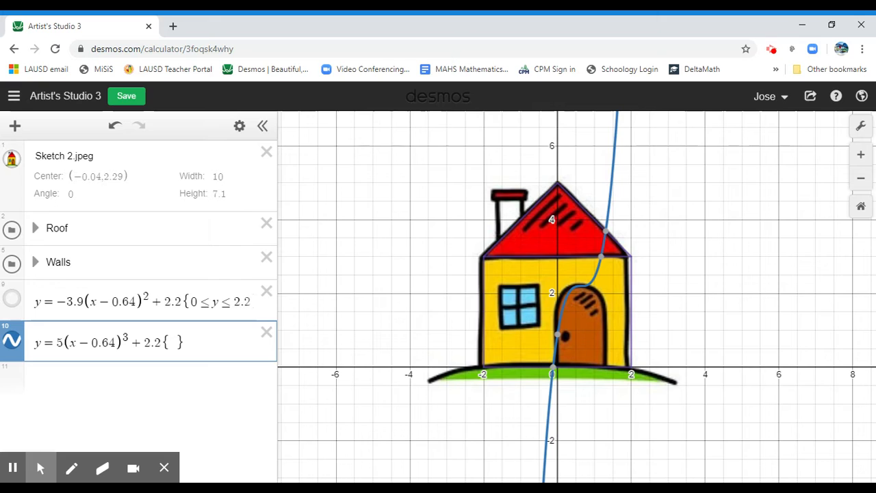
type("-0.12")
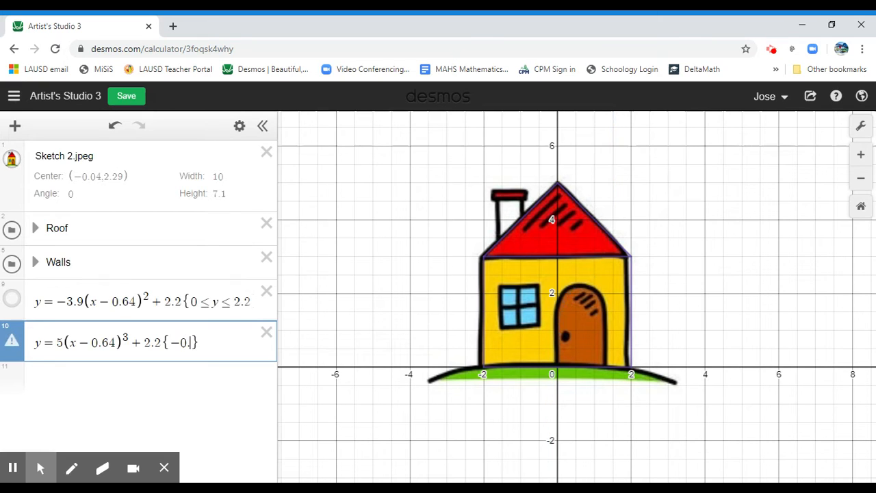
type("1<")
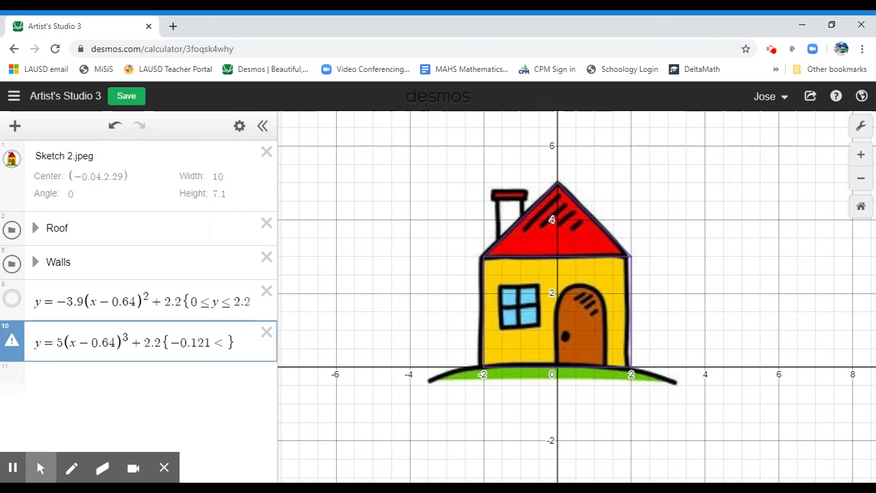
type("x")
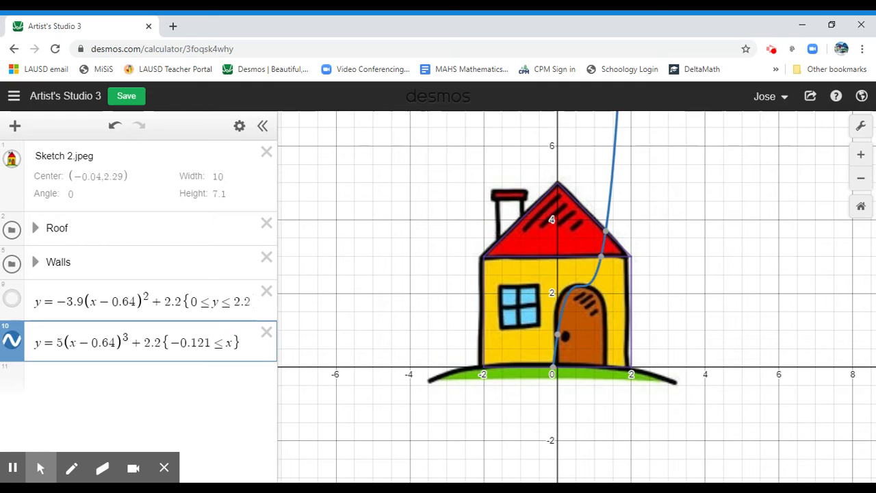
type("<=")
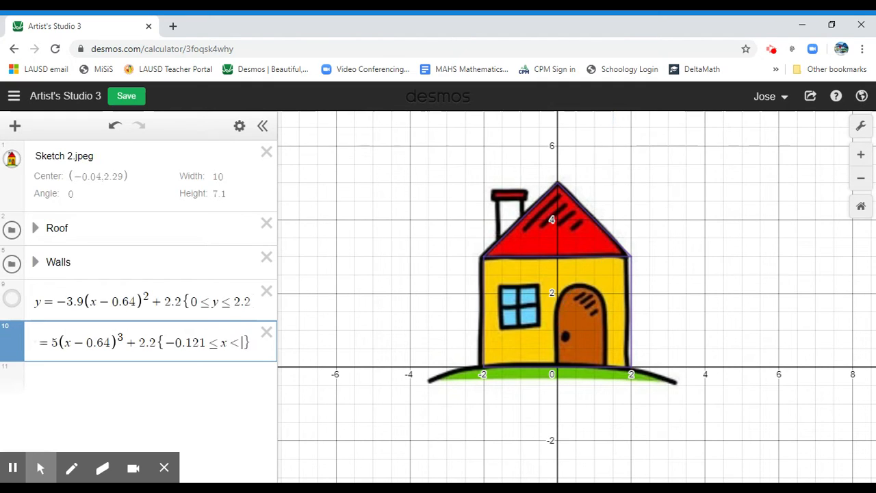
type("0.64")
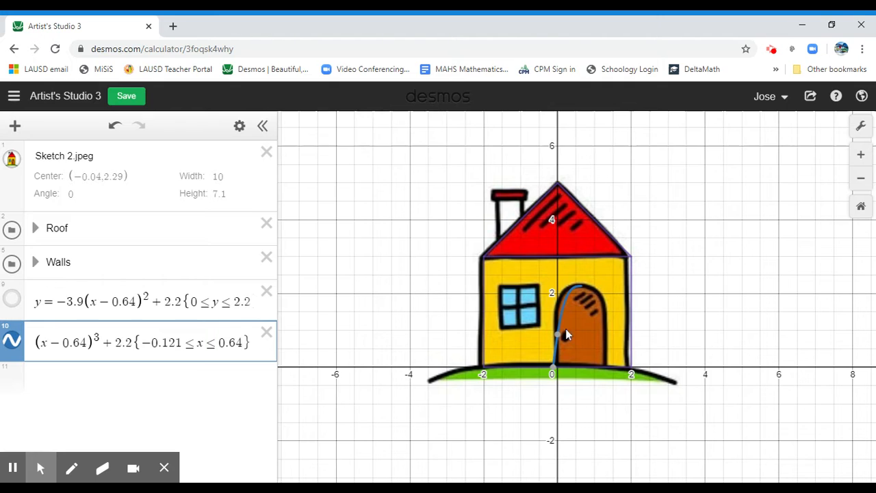
left_click(266, 332)
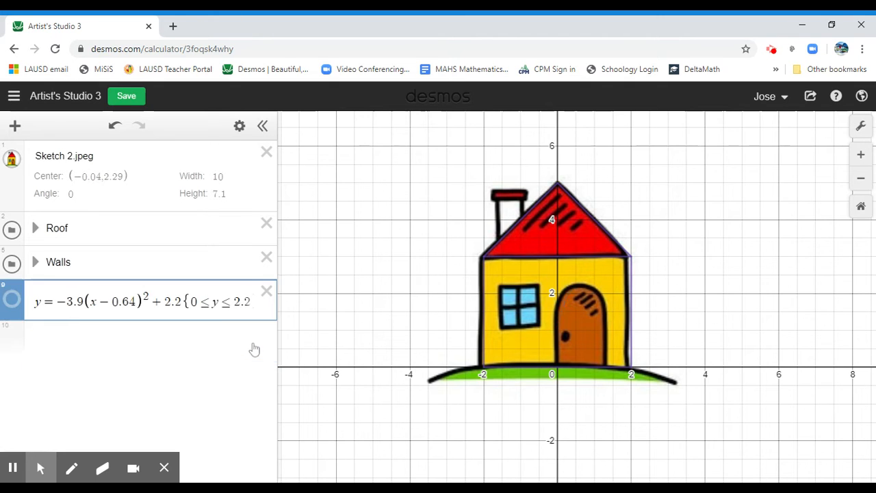
left_click(114, 127)
left_click(163, 342)
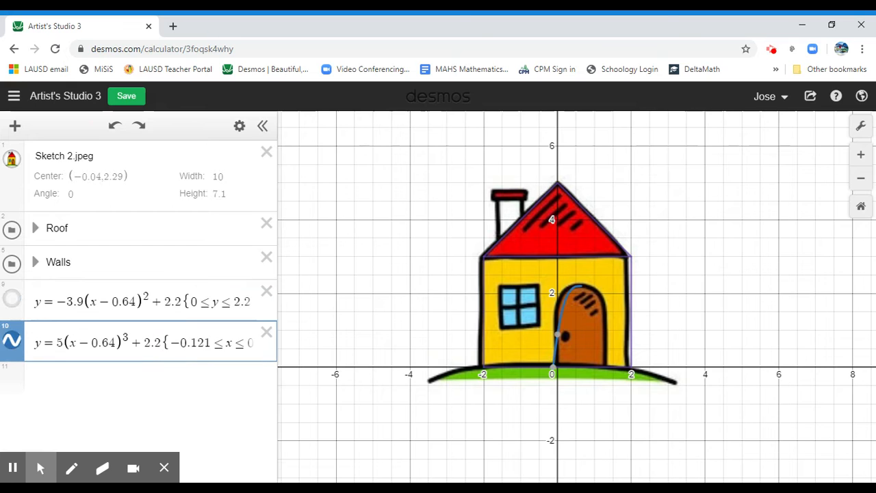
- Copy the whole restricted cubic equation into a new expression line directly below it
key("Return")
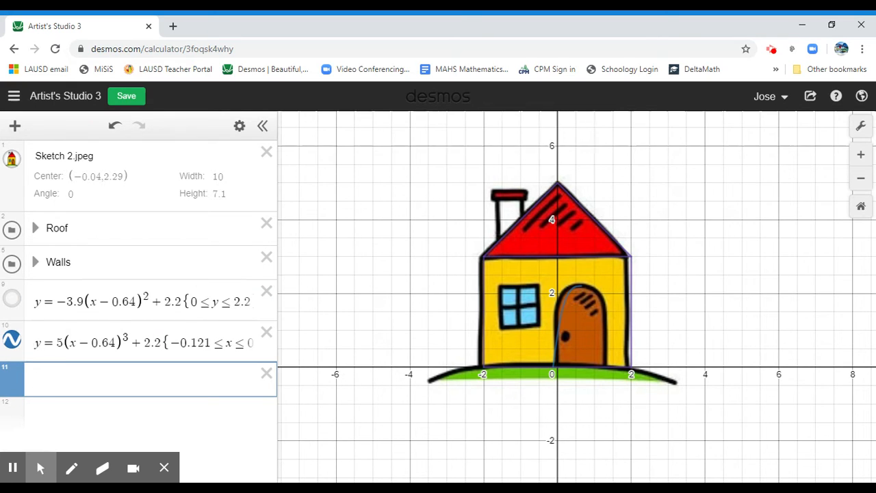
left_click(34, 342)
key("shift+Right")
key("shift+Right")
key("shift+Right")
key("shift+Right")
key("shift+Right")
key("shift+Right")
key("shift+Right")
key("shift+Right")
key("shift+Right")
key("shift+Right")
key("ctrl+c")
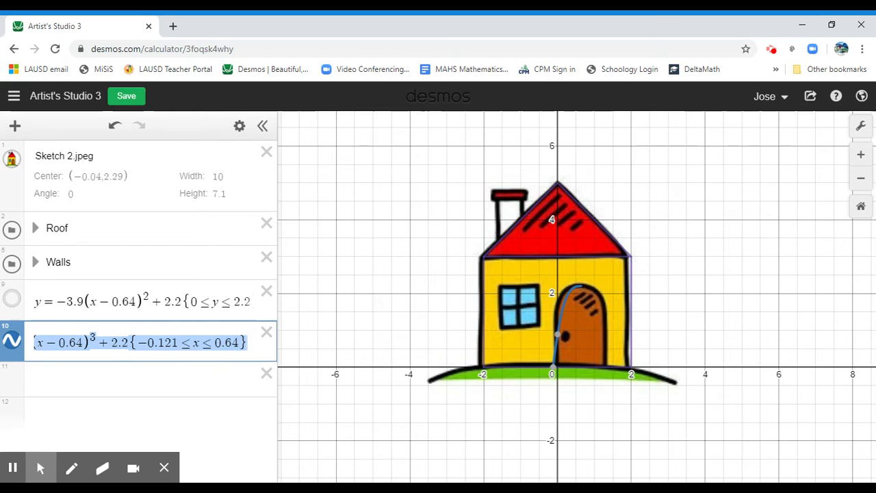
key("Down")
key("ctrl+v")
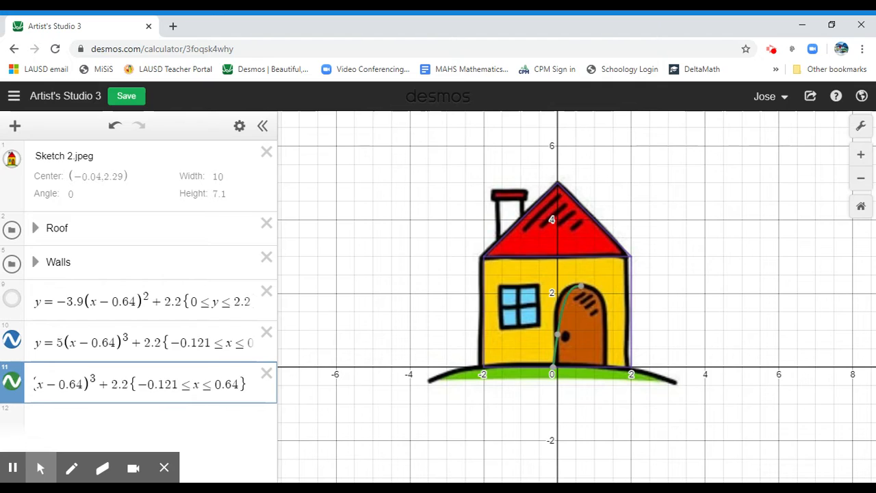
- Reflect the copied cubic by changing its leading coefficient to −5
key("Left")
key("Left")
key("Left")
key("Left")
key("Left")
key("Left")
key("Left")
key("Left")
key("Left")
key("Left")
key("Left")
key("Left")
key("Left")
key("Left")
key("Left")
key("Left")
key("Left")
key("Left")
key("Left")
key("Left")
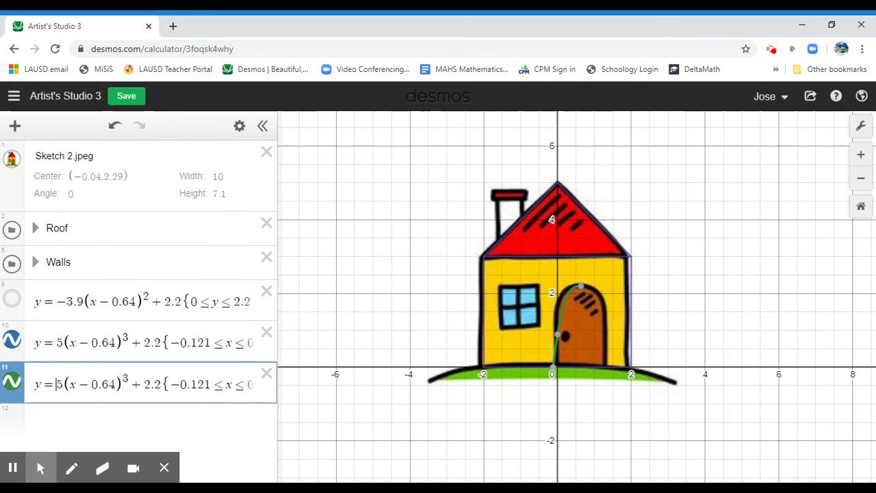
type("-")
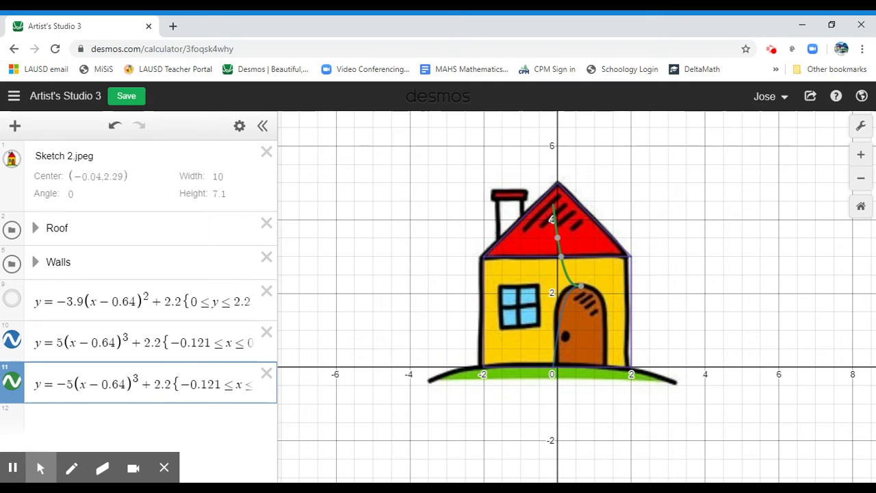
- Remove the domain restriction from the copied cubic, leaving y = −5(x − 0.64)³ + 2.2
key("Delete")
key("Delete")
key("Delete")
key("Delete")
key("Delete")
key("Delete")
key("Delete")
key("Delete")
key("Delete")
key("Delete")
key("Delete")
key("Delete")
key("Delete")
key("Delete")
key("Delete")
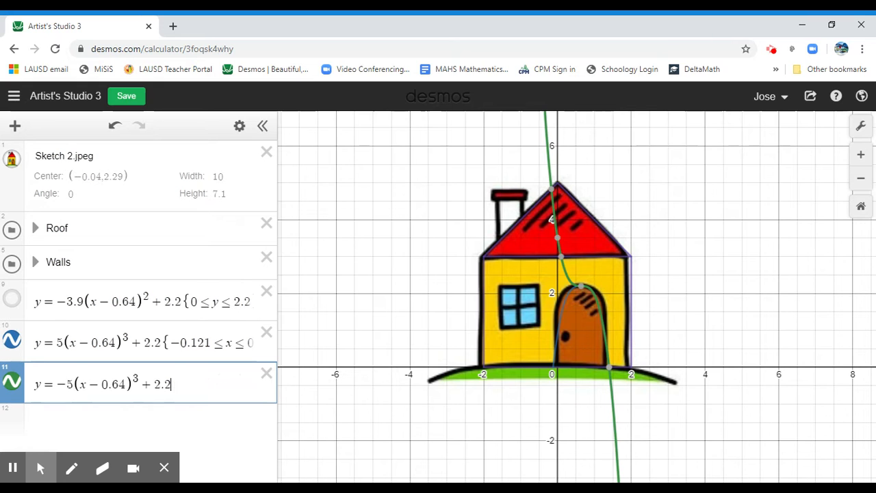
- Check the reflected cubic's coordinates at the door's top and base, and restrict it to 0.64 ≤ x ≤ 1.401
mouse_move(578, 290)
left_click(581, 288)
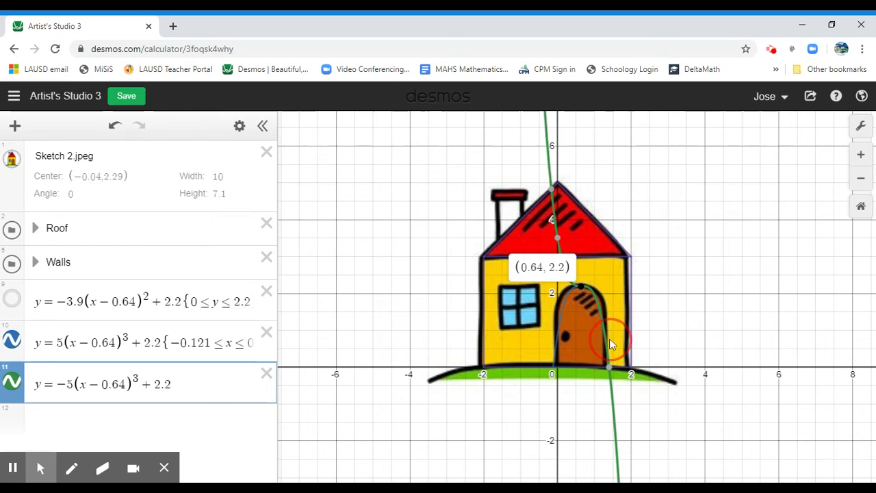
left_click(583, 291)
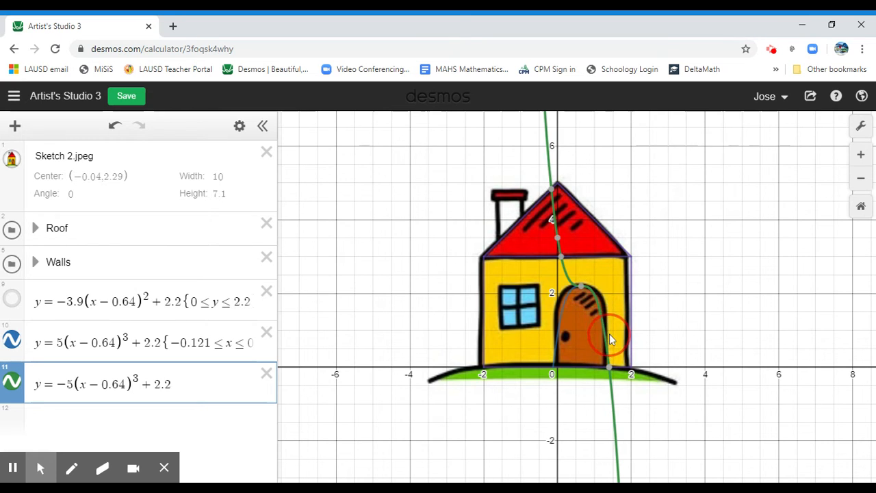
mouse_move(608, 369)
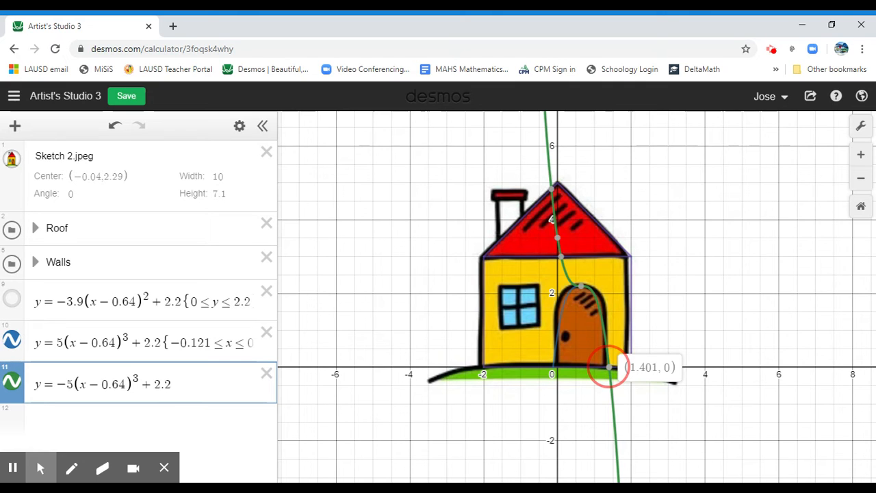
left_click(203, 381)
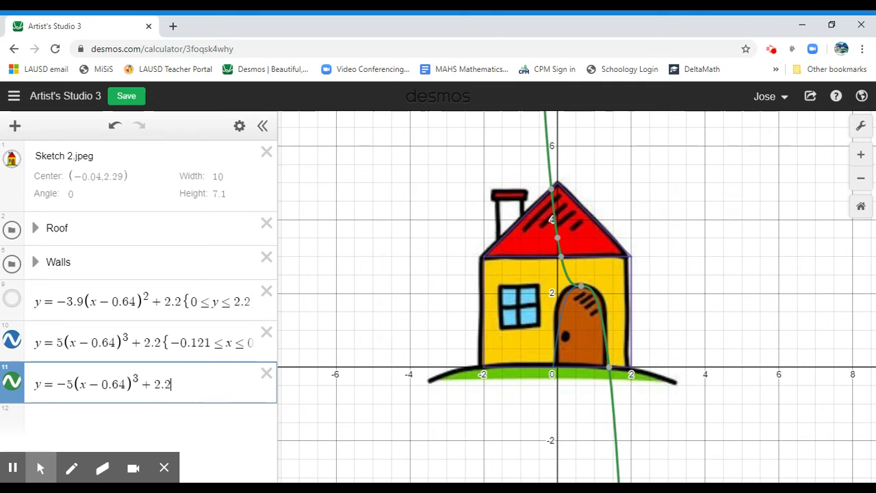
type("{")
key("Right")
key("Left")
type("0.64")
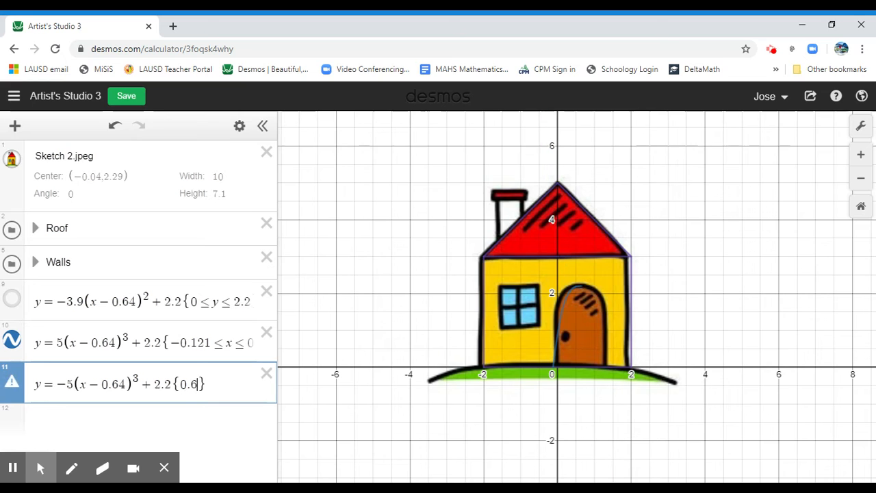
type("<")
type("x")
type("<=")
type("1")
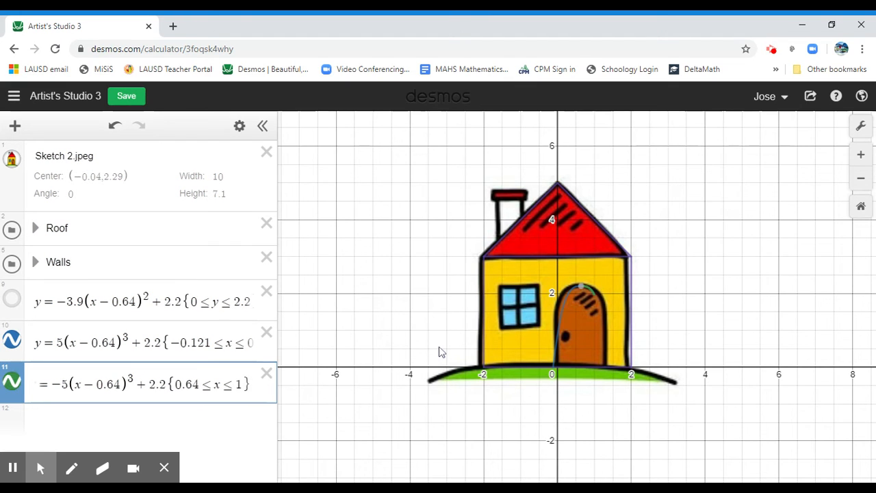
type(".401")
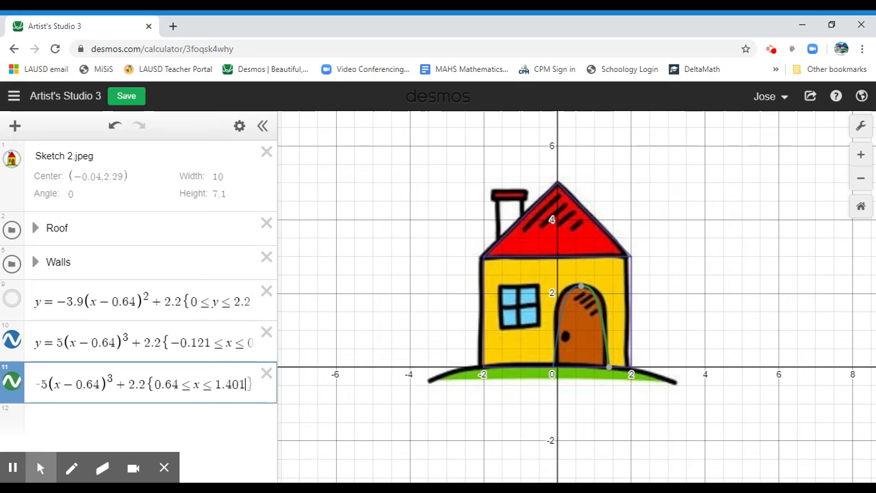
key("Right")
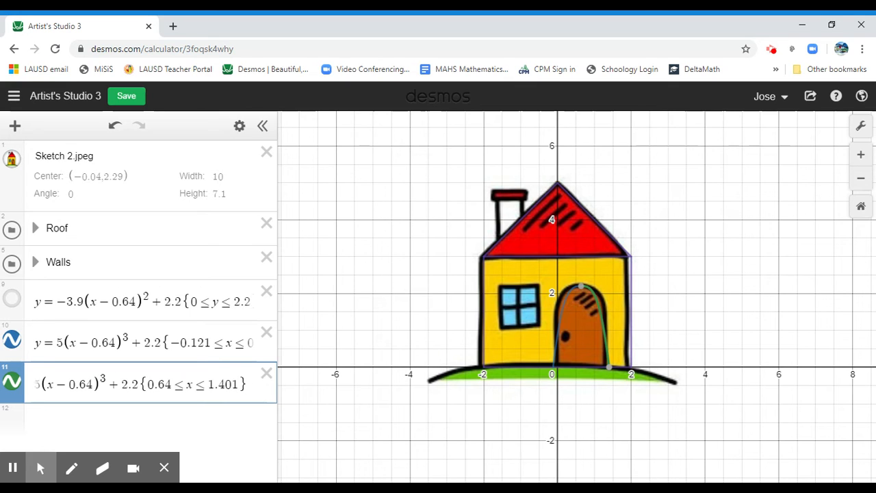
- Recolor the reflected cubic blue and check the traced outline with the Sketch 2.jpeg image temporarily hidden
left_click(238, 126)
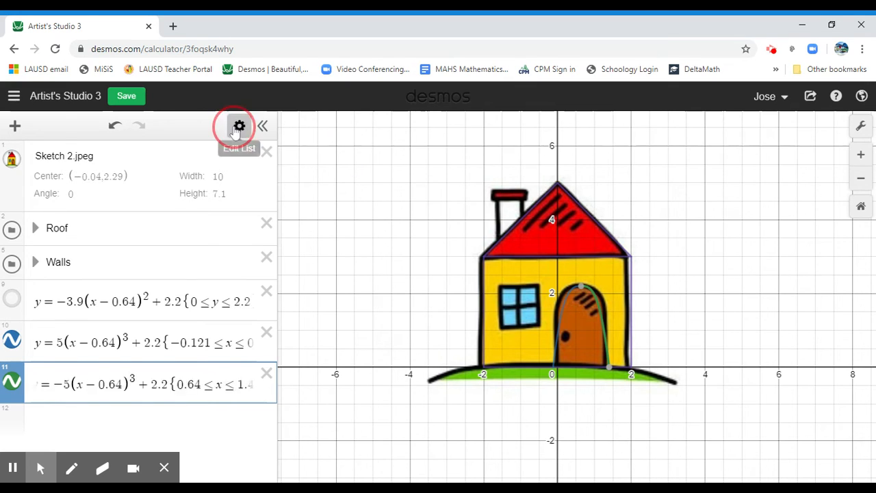
left_click(12, 383)
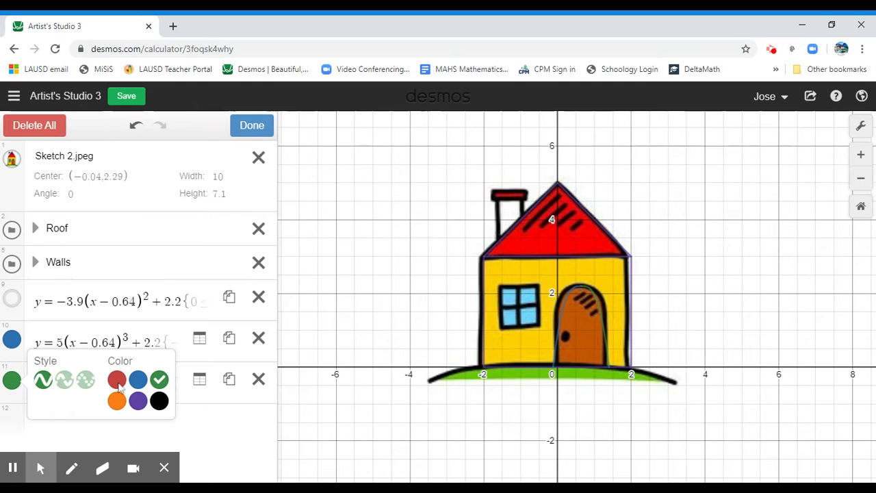
left_click(139, 379)
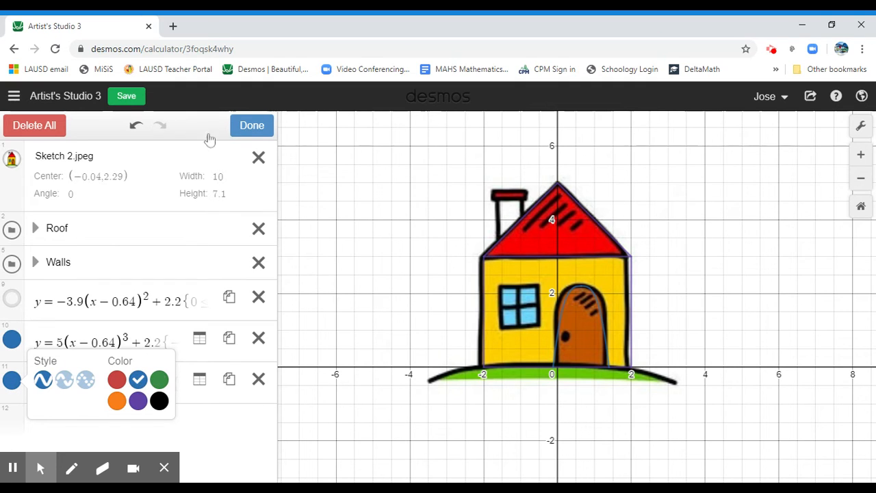
left_click(243, 130)
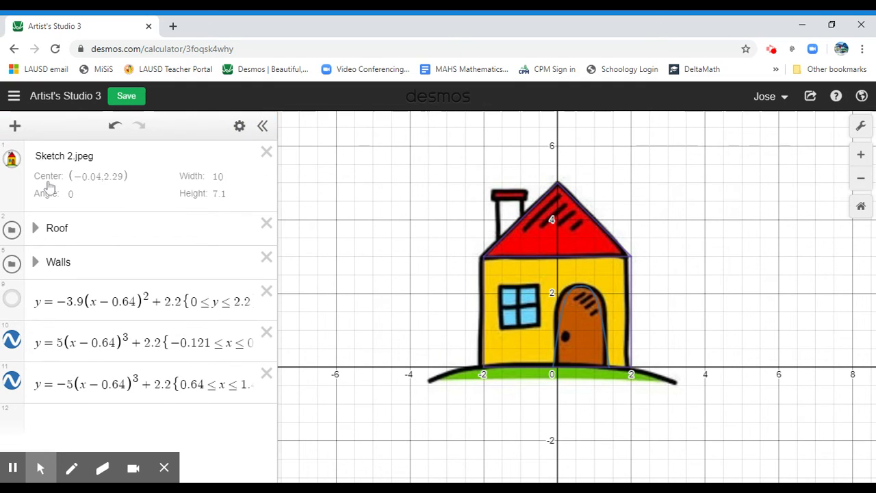
left_click(14, 162)
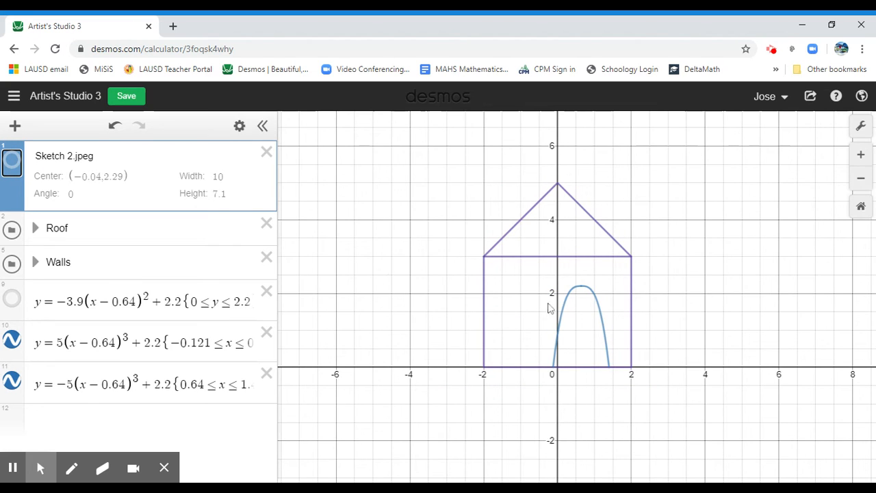
left_click(12, 163)
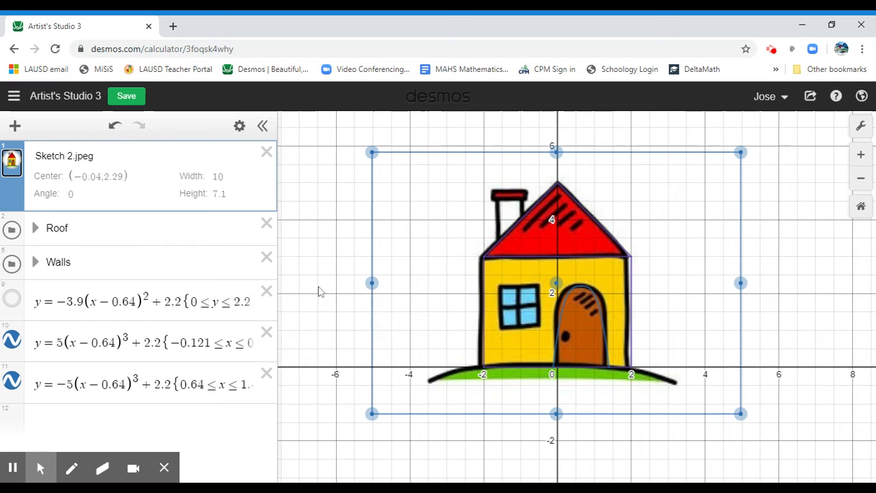
- Hide both cubic curves tracing the door and add an empty expression line below them
left_click(11, 340)
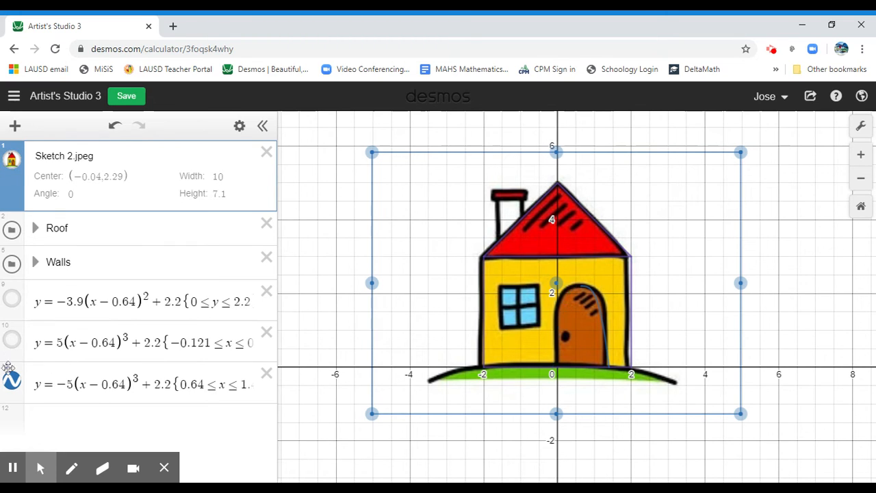
left_click(12, 380)
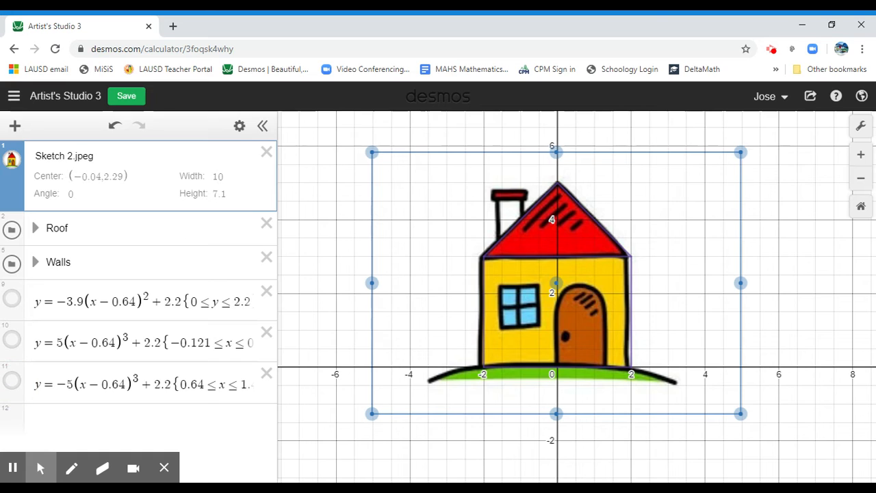
left_click(139, 385)
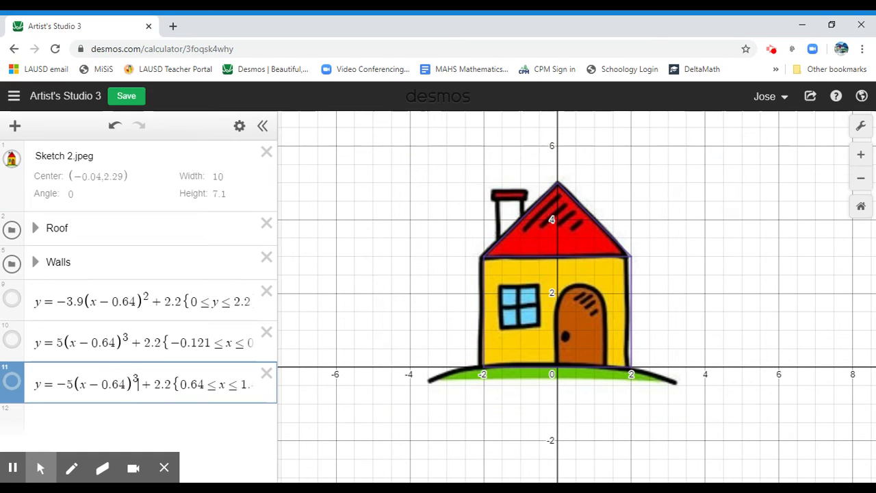
key("Return")
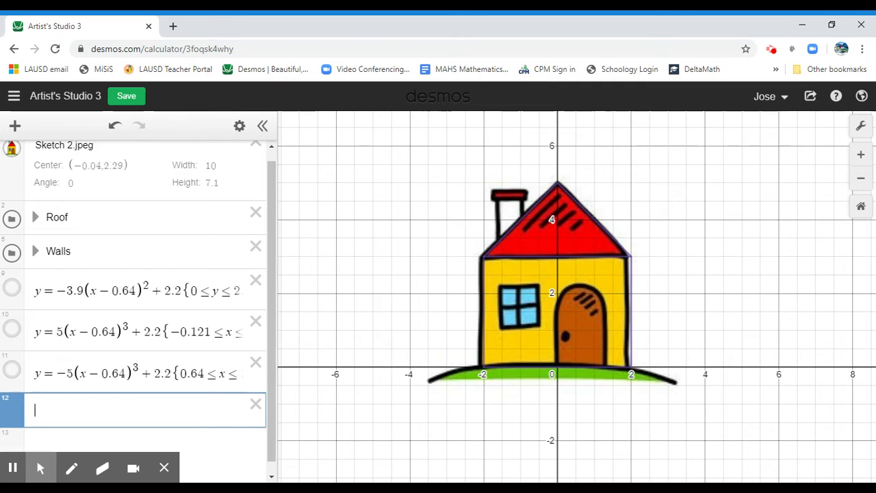
- Enter the downward-opening quartic y = −x⁴ + 2.2 in the empty expression line
type("y=x")
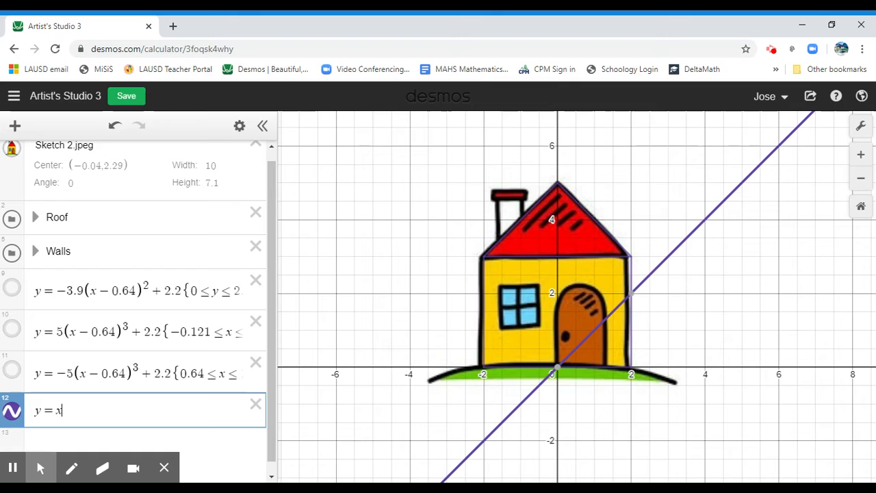
type("^4")
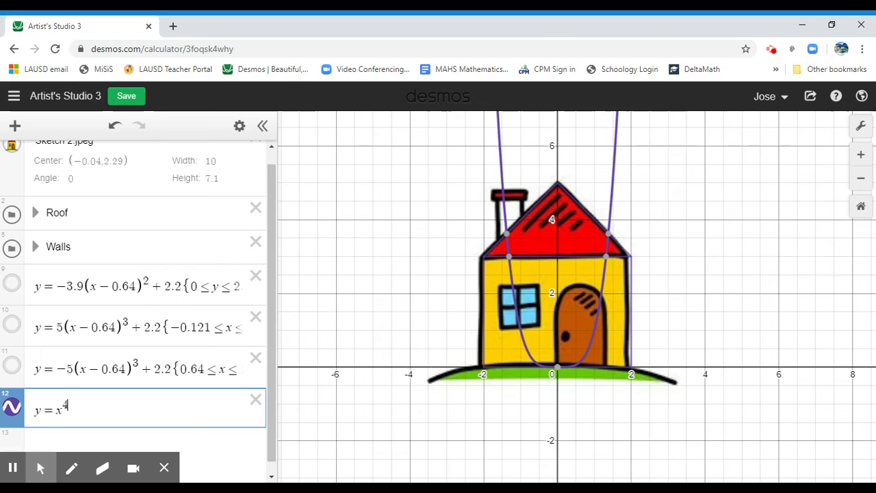
key("Left")
key("Left")
type("-")
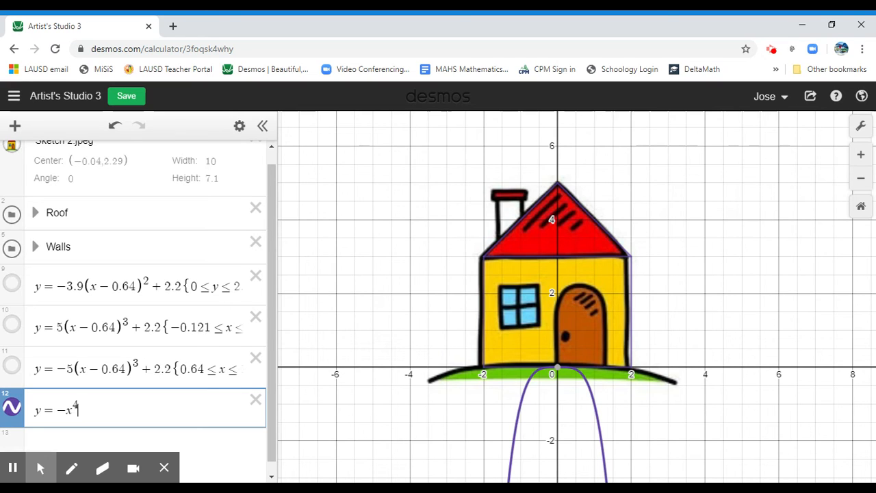
type("+ ")
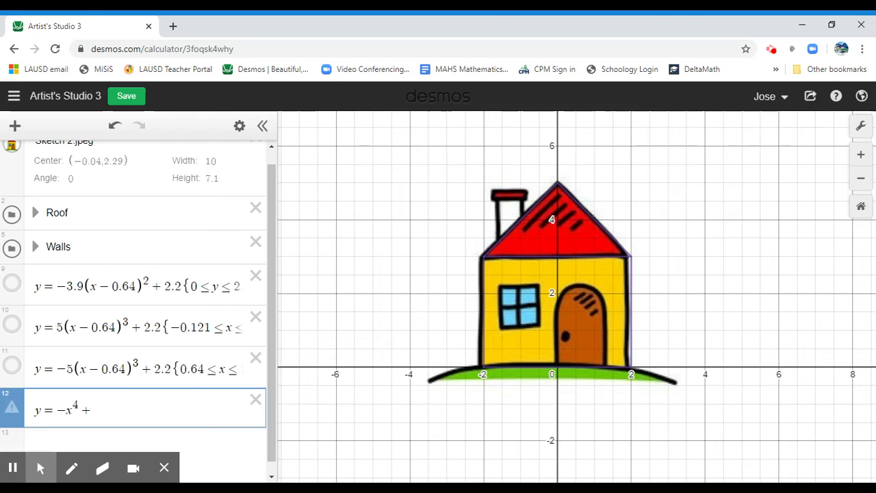
type("2.2")
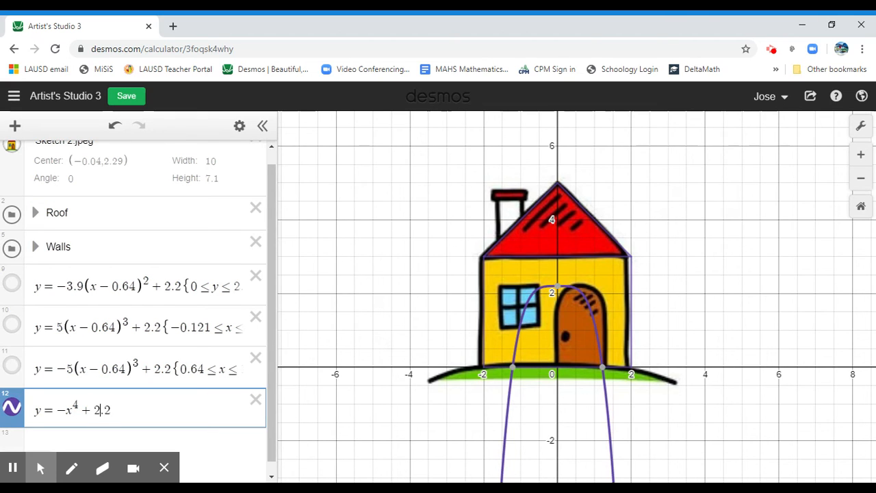
- Shift the quartic horizontally onto the door by rewriting it as y = −(x − 0.64)⁴ + 2.2
key("Left")
key("Left")
key("Left")
type(")")
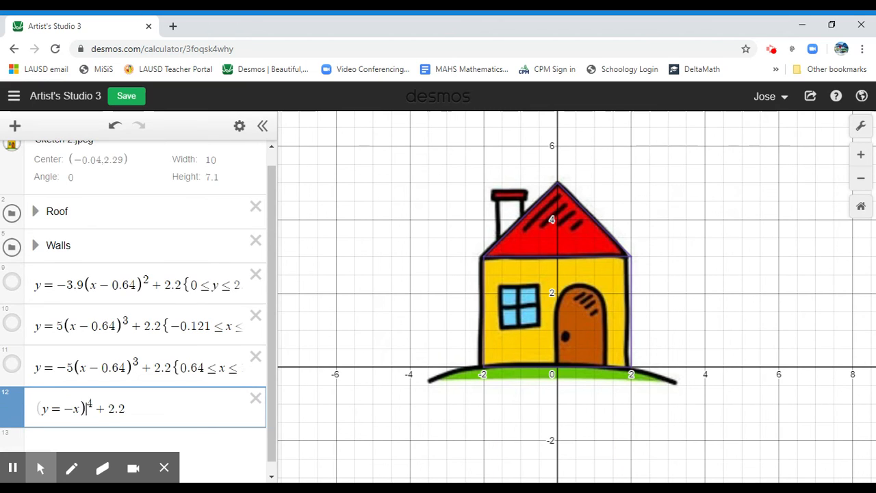
key("Left")
key("Left")
type("(")
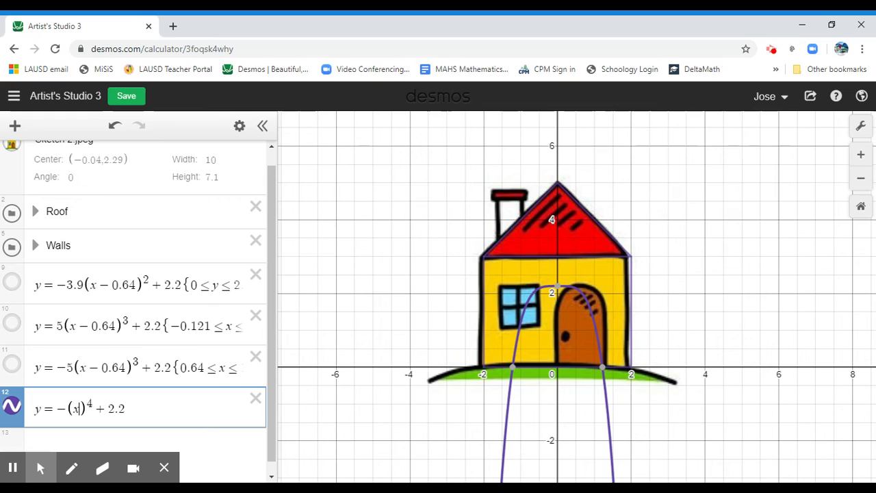
type("-0.")
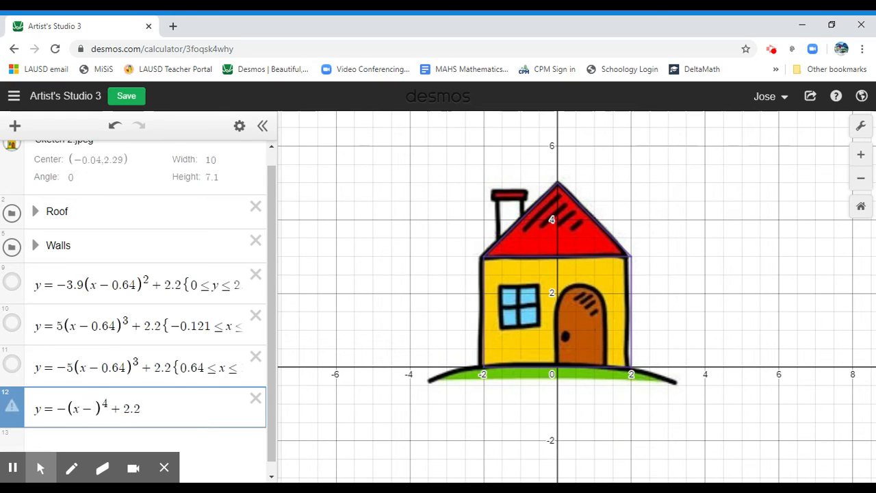
type("64")
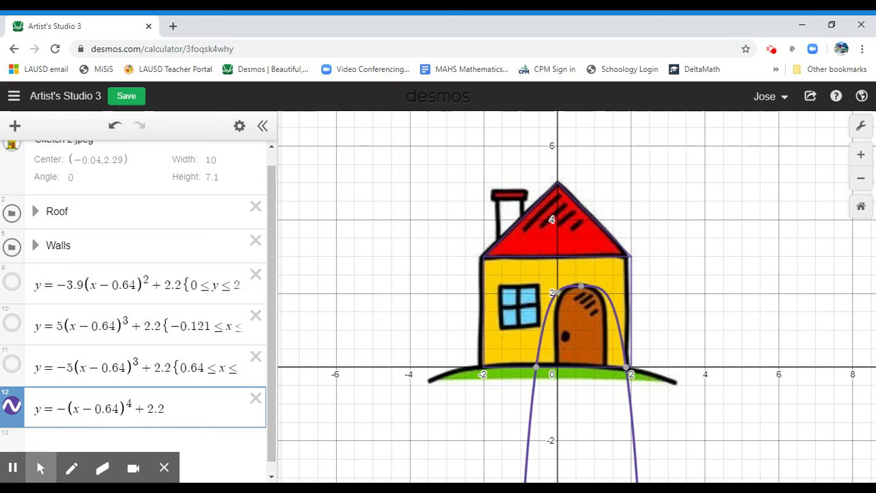
- Narrow the quartic to the door's width by trying coefficients −2 through −5 and settling on −6
left_click(67, 408)
type("2")
key("BackSpace")
type("3")
key("BackSpace")
type("4")
key("BackSpace")
type("5")
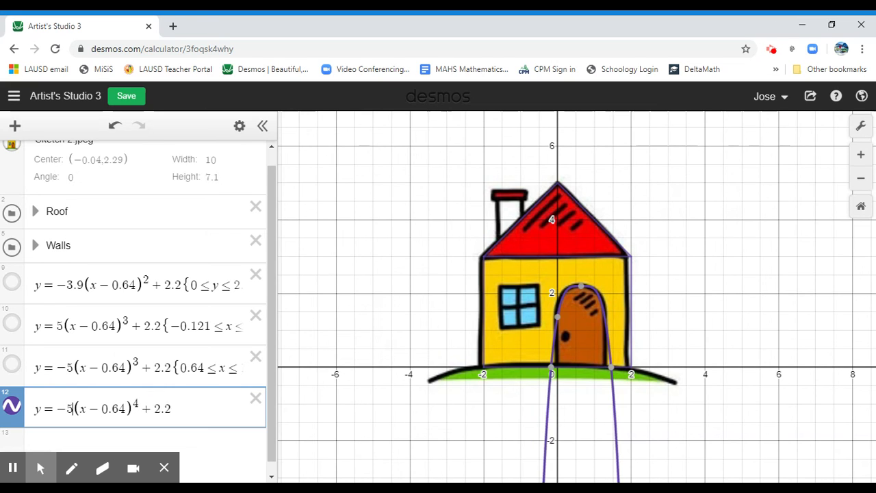
key("BackSpace")
type("6")
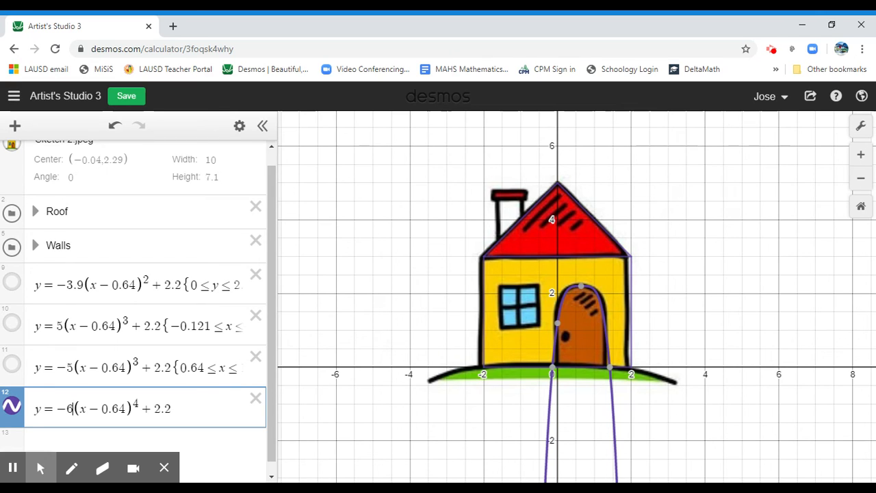
- Check the quartic's shape with the Sketch 2.jpeg image temporarily hidden, and inspect its coordinates at the door's base and top
left_click(12, 149)
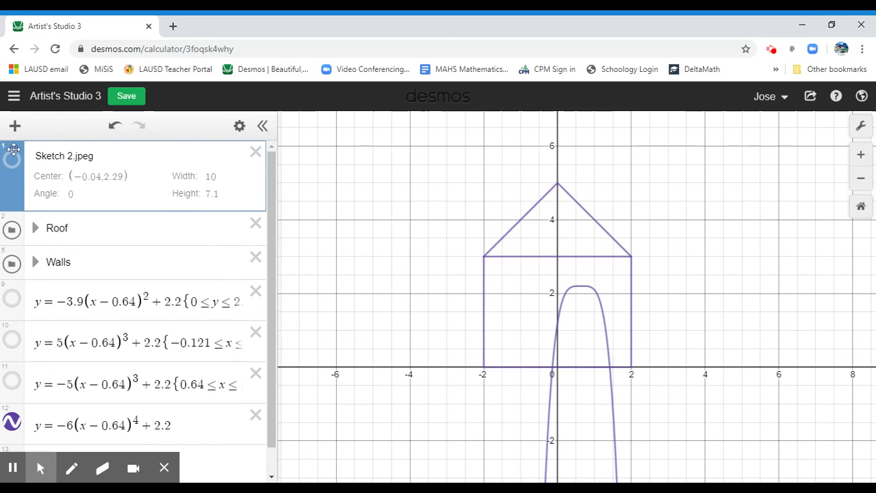
left_click(12, 161)
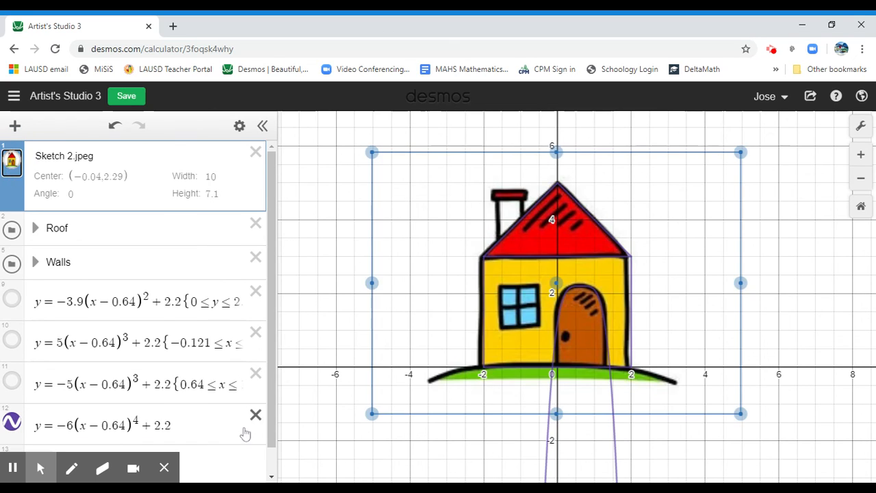
left_click(200, 429)
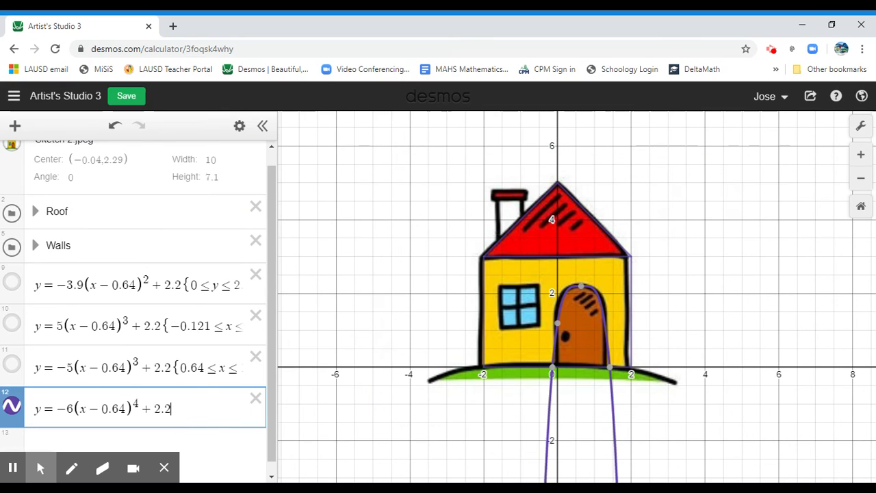
left_click(553, 371)
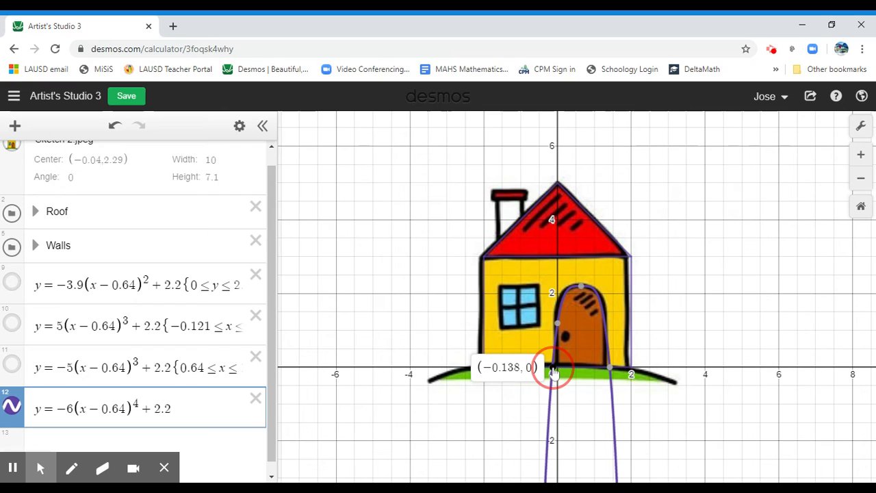
mouse_move(582, 291)
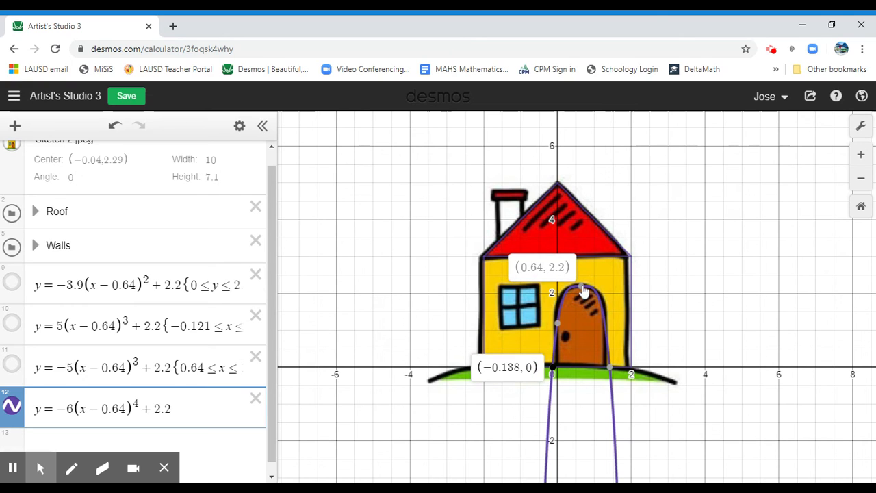
left_click(582, 286)
- Restrict the quartic y = −6(x − 0.64)⁴ + 2.2 to 0 ≤ y ≤ 2.2
left_click(213, 410)
type("{")
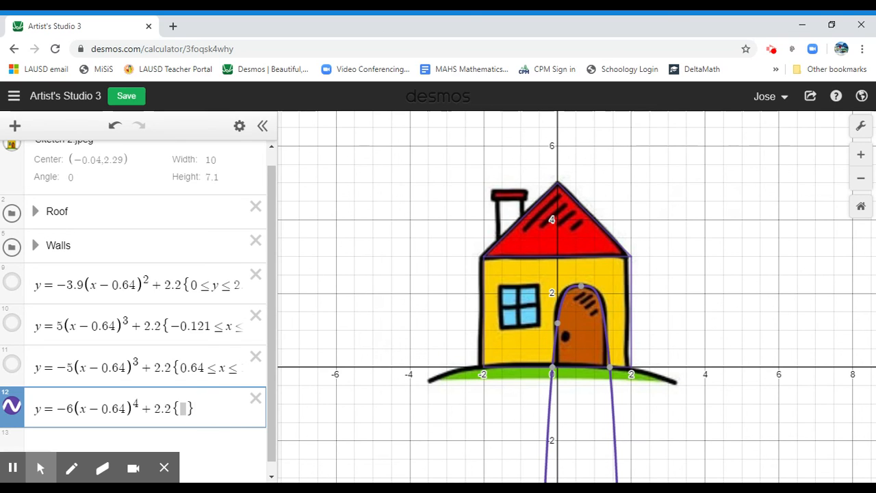
type("0<")
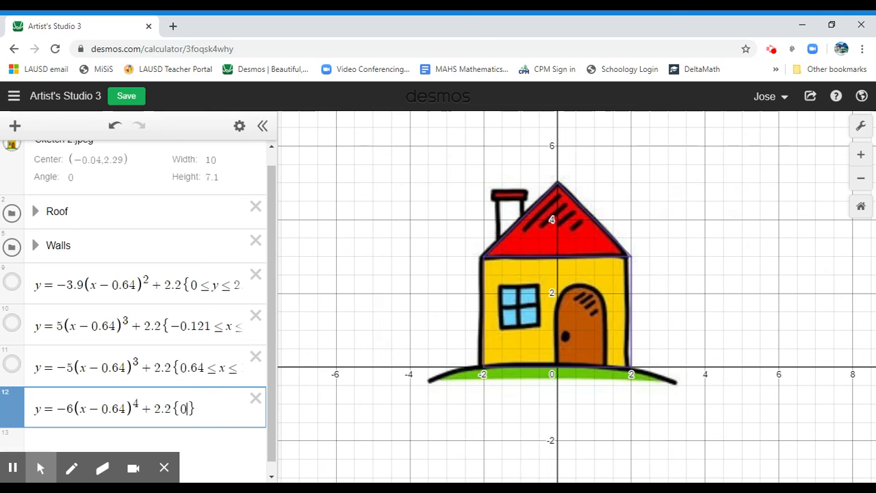
type("y")
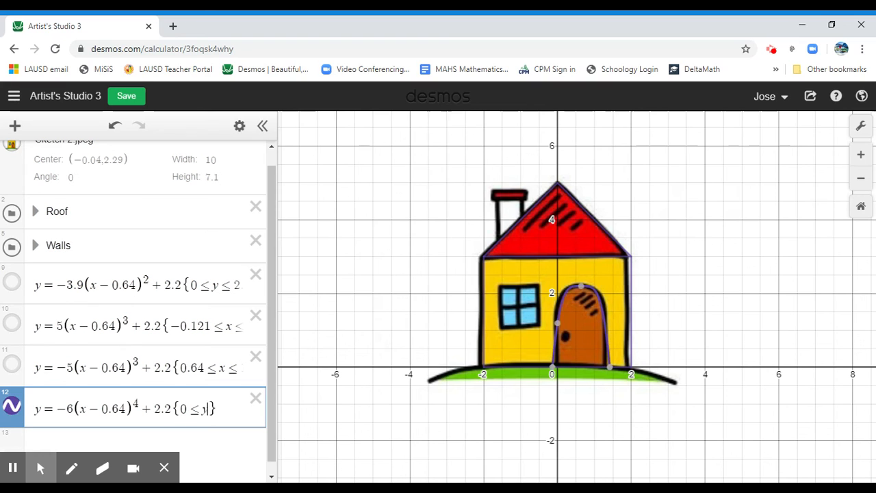
type("<")
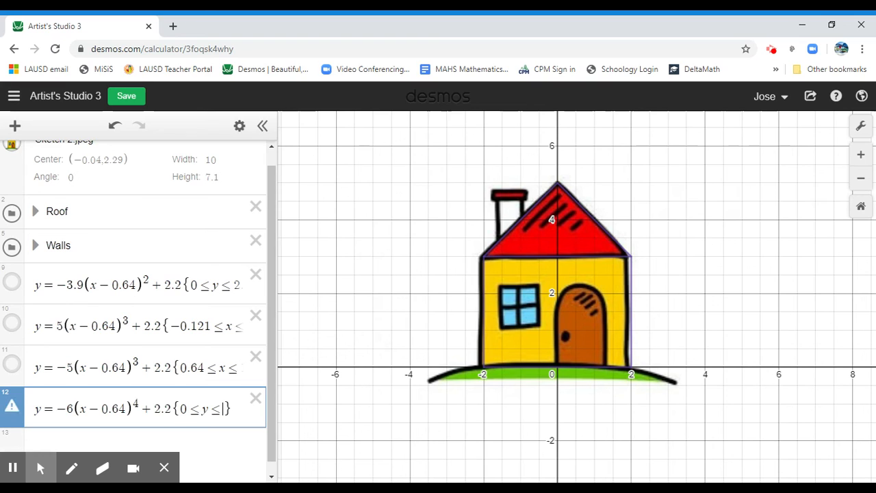
type("2.2")
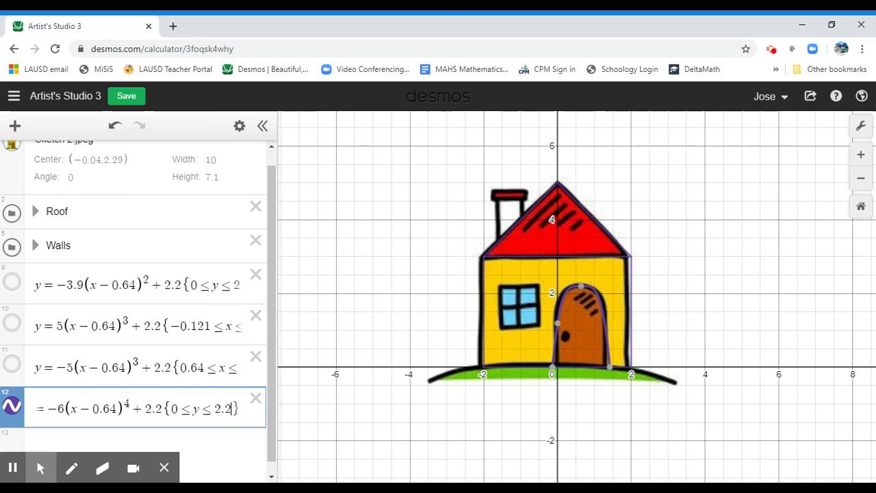
left_click(245, 414)
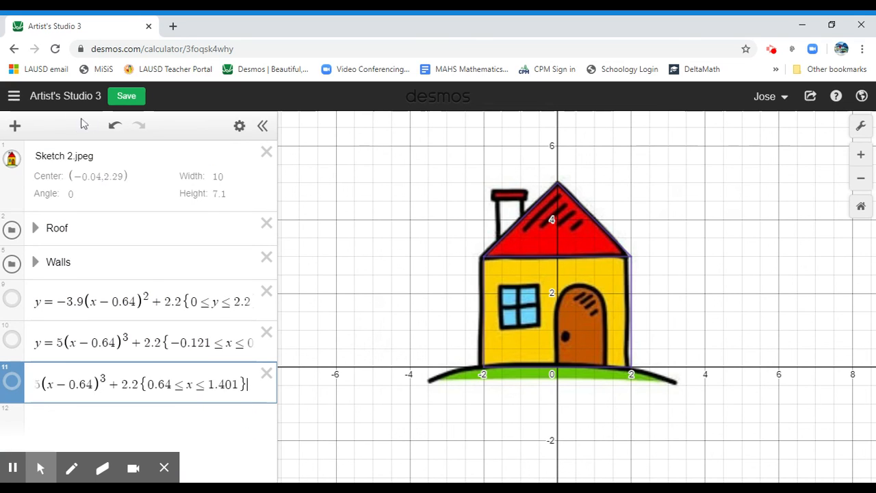
left_click(104, 128)
left_click(110, 128)
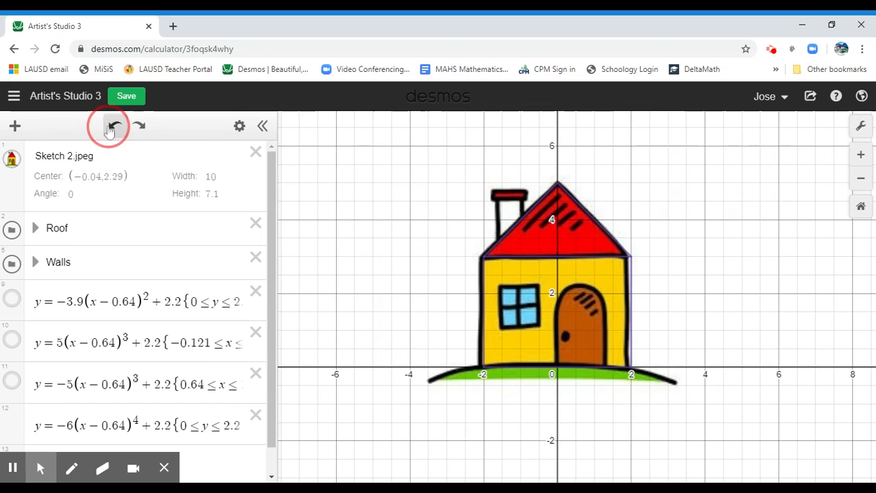
- Compare the restricted quartic with the sketched door by alternately hiding and showing the Sketch 2.jpeg image, leaving it shown
left_click(12, 160)
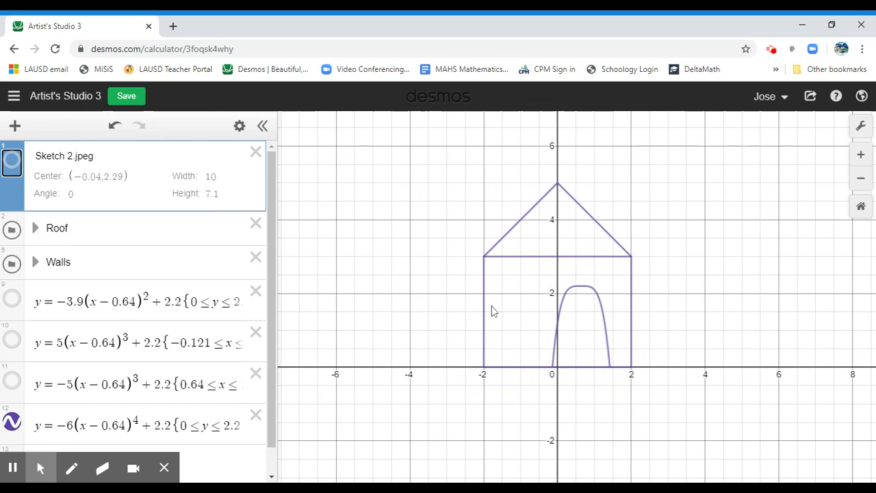
left_click(13, 162)
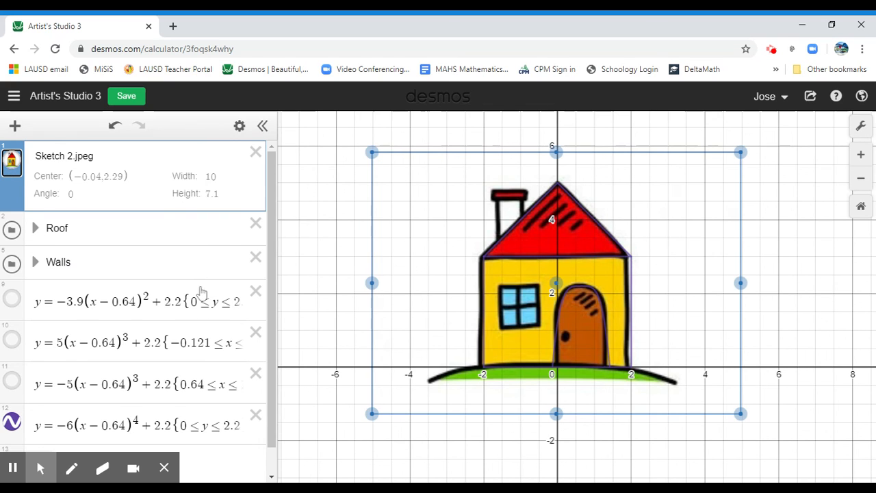
left_click(273, 239)
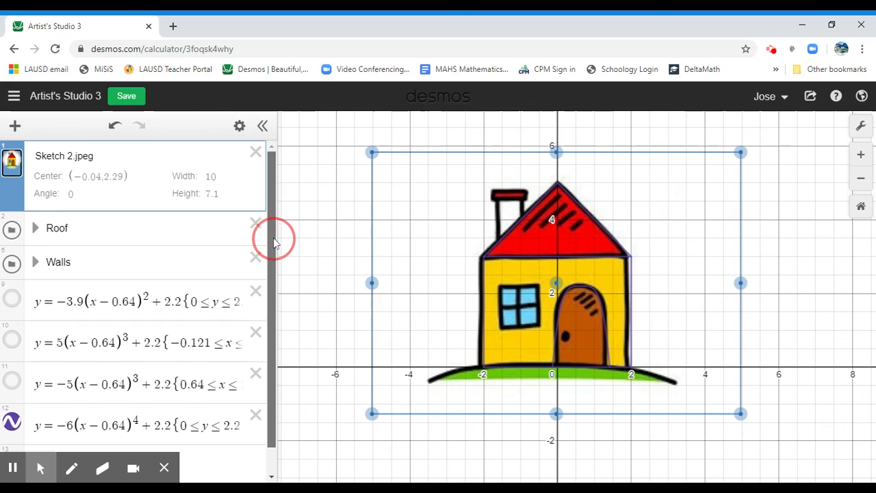
mouse_move(273, 238)
left_mouse_down()
mouse_move(278, 277)
mouse_move(274, 231)
left_mouse_up()
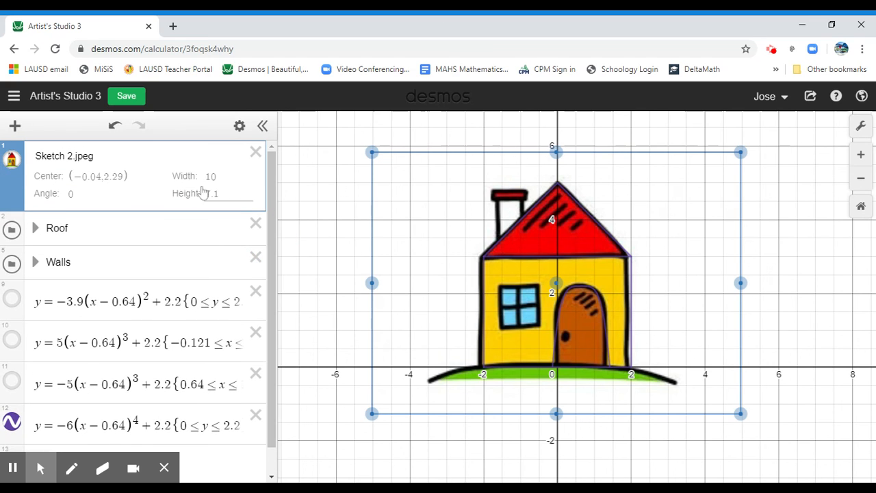
left_click(12, 162)
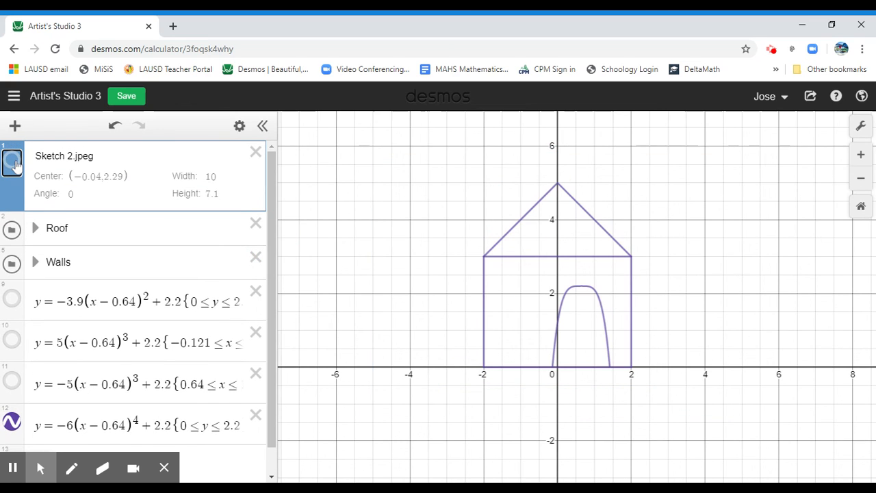
left_click_drag(273, 197, 276, 231)
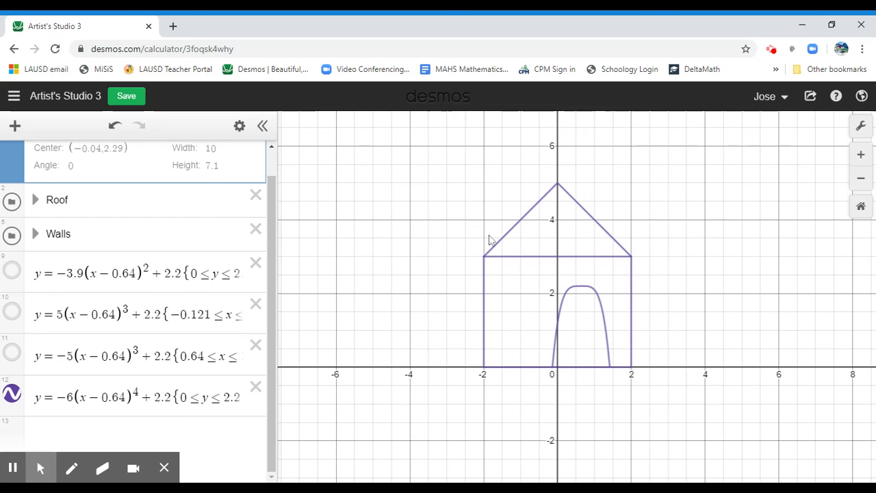
scroll(273, 221, "up", 1)
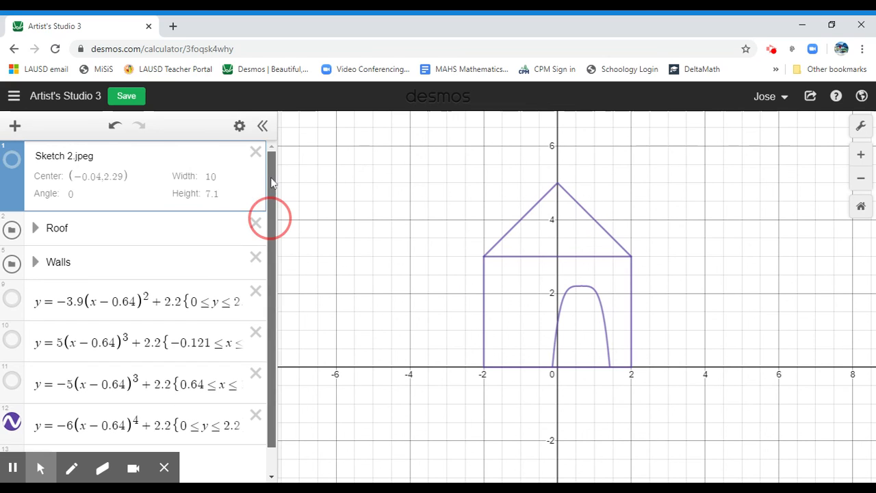
left_click(11, 162)
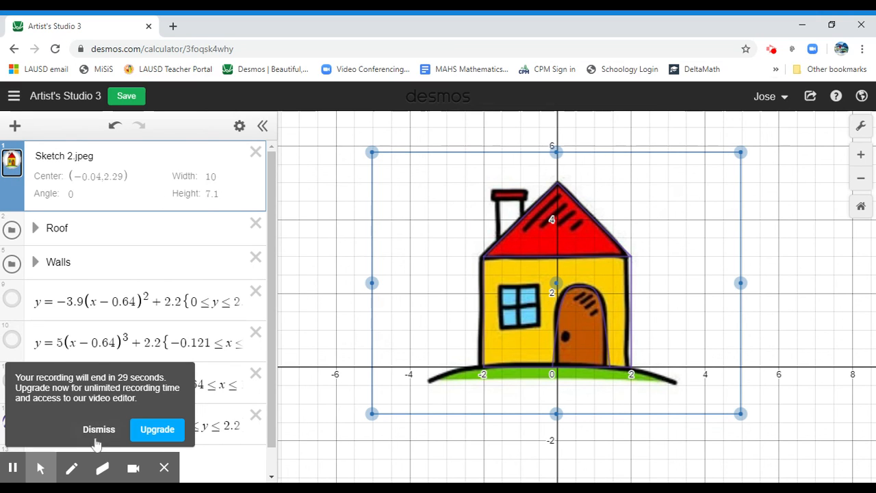
left_click(96, 429)
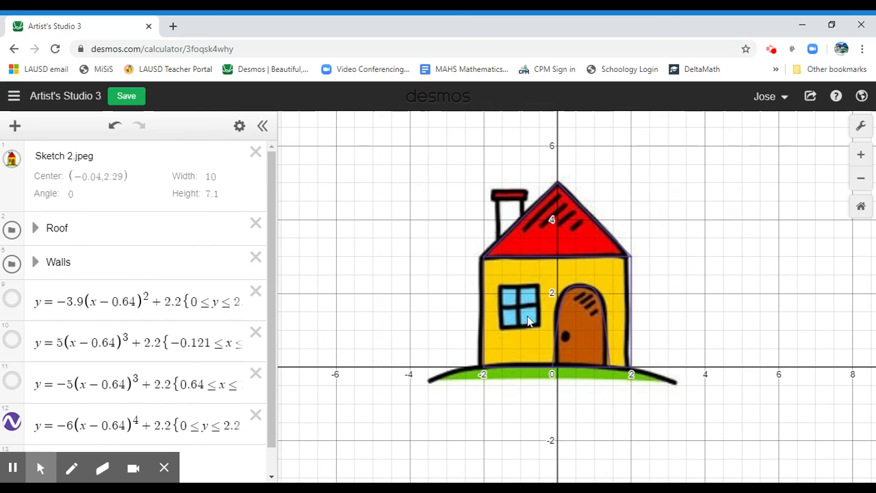